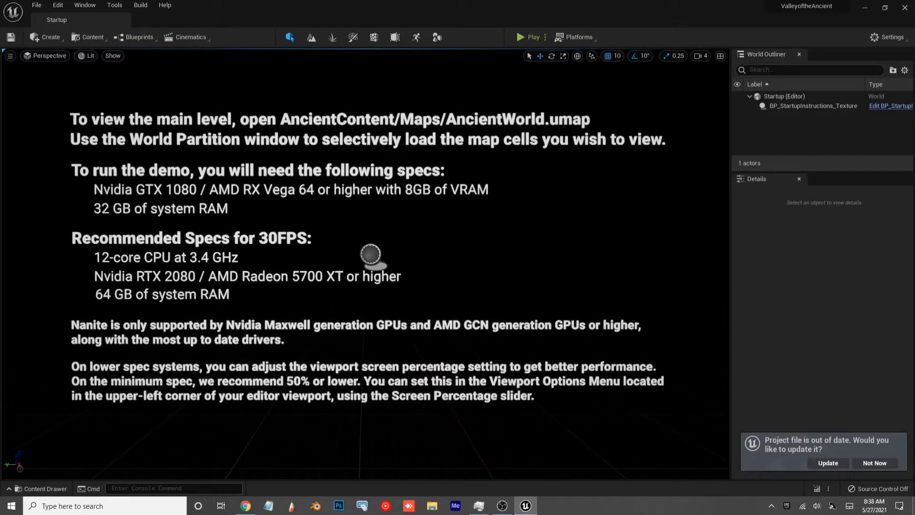
- Dismiss the project update notice and open the AncientWorld map from AncientContent/Maps
key(ctrl+space)
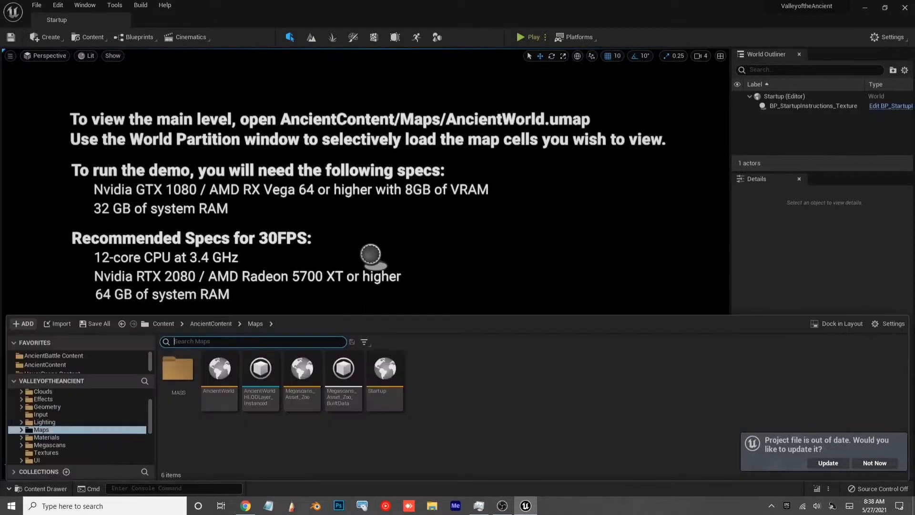
click(213, 325)
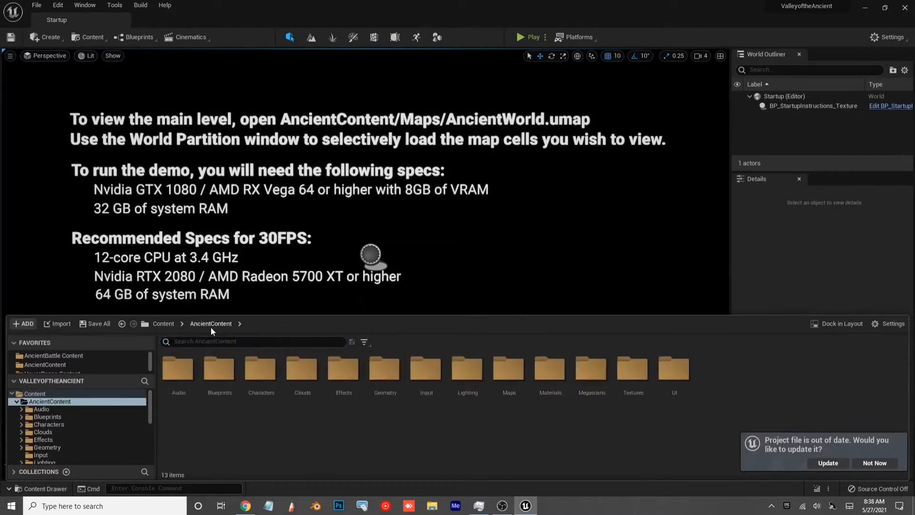
double_click(502, 368)
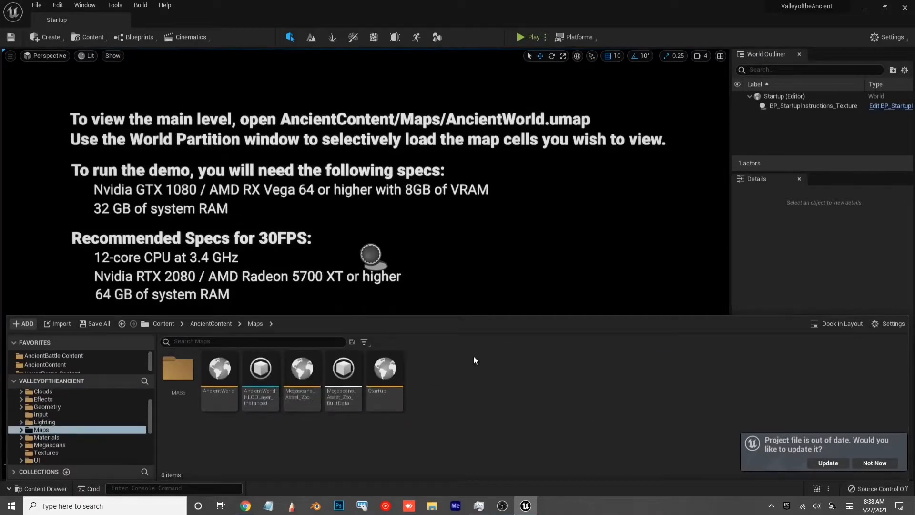
click(222, 376)
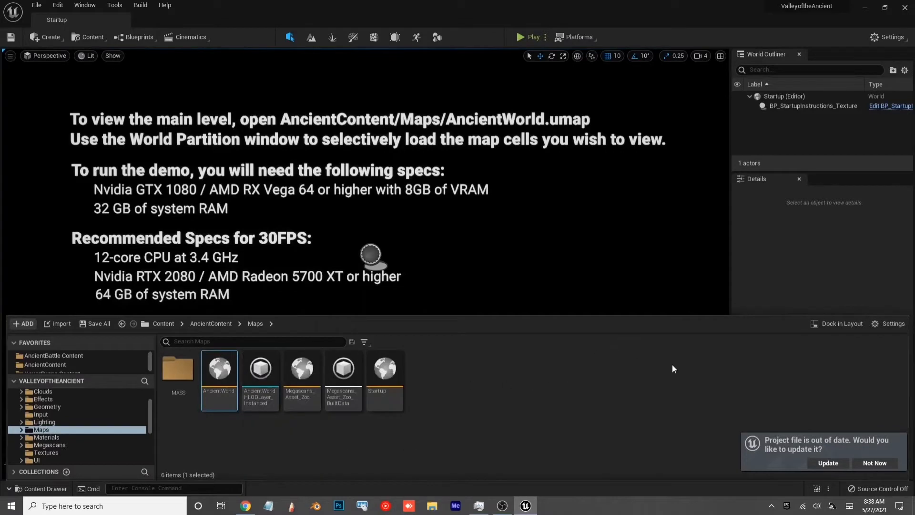
click(869, 461)
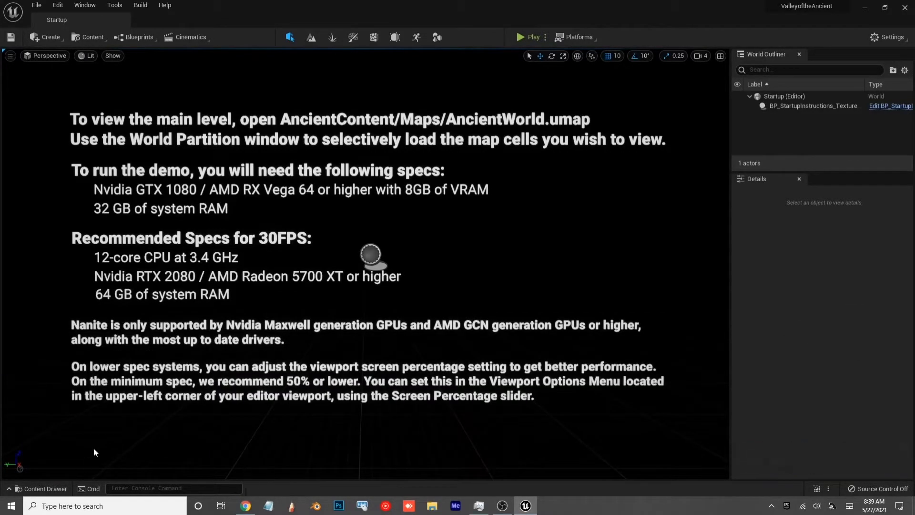
key(ctrl+space)
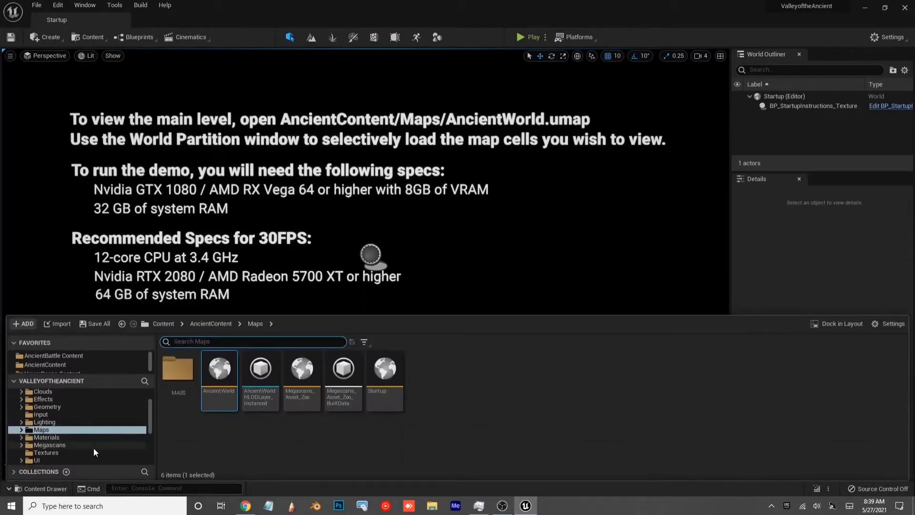
double_click(215, 379)
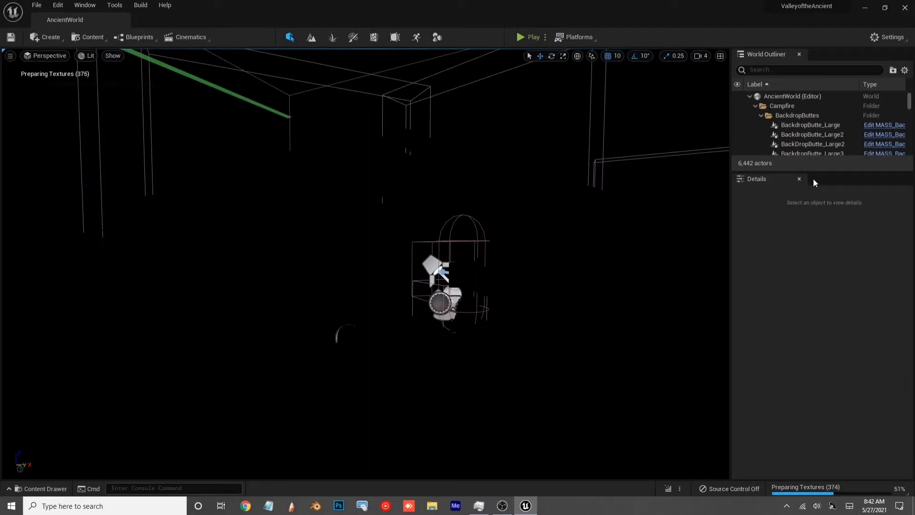
- Collapse the expanded Campfire subfolders in the World Outliner and look through the level's folder structure
click(762, 135)
scroll(762, 200, down, 8)
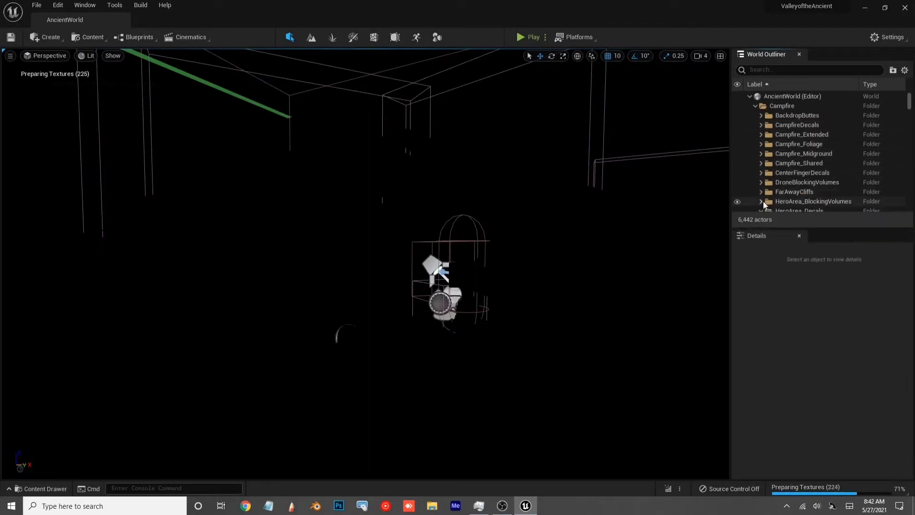
click(756, 175)
click(757, 175)
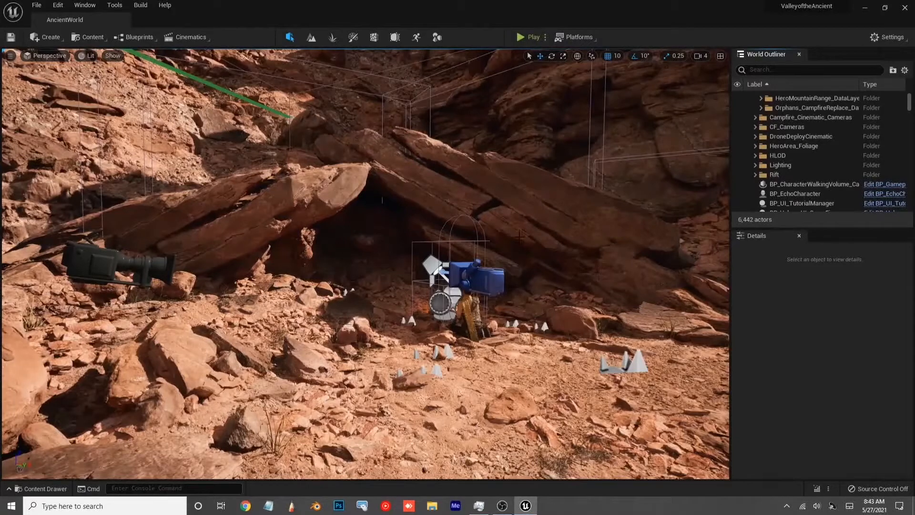
- Select individual rocks in the formation above the campfire to inspect them as separate actors
click(466, 200)
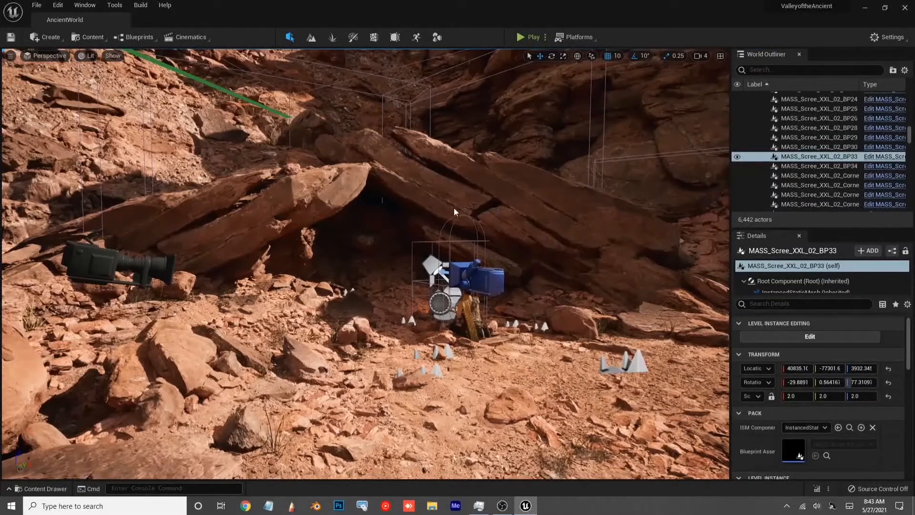
right_click(454, 211)
click(442, 65)
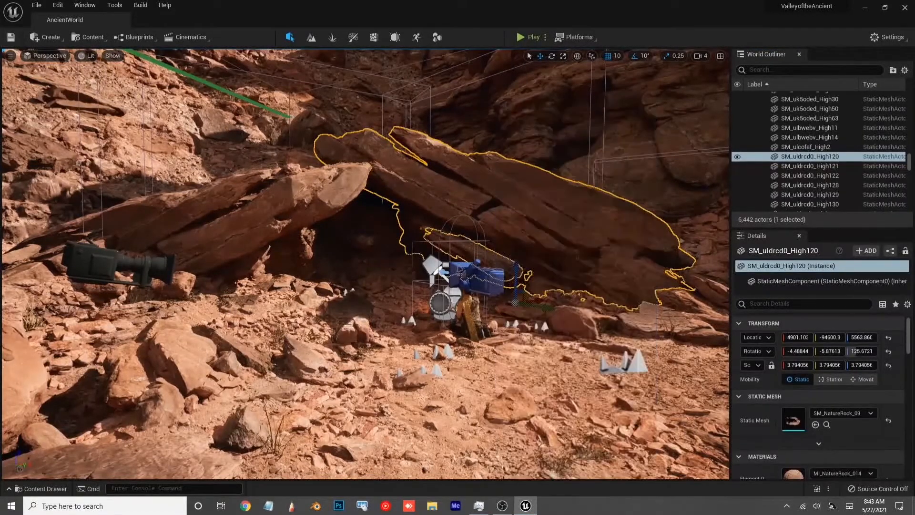
- Examine the campfire cave and its surrounding rocks close up, from a distance and from above
key(d)
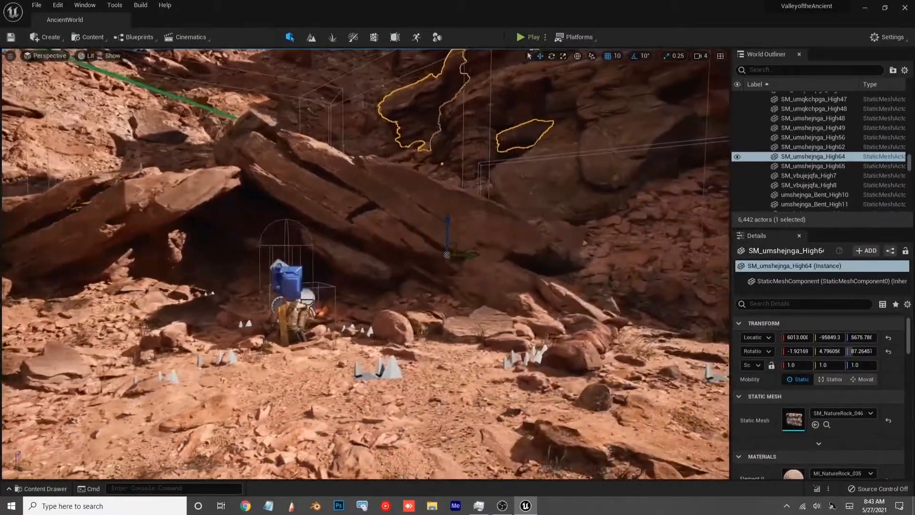
key(a)
mouse_move(366, 257)
right_down()
mouse_move(529, 258)
mouse_move(366, 257)
right_up()
key(w)
key(s)
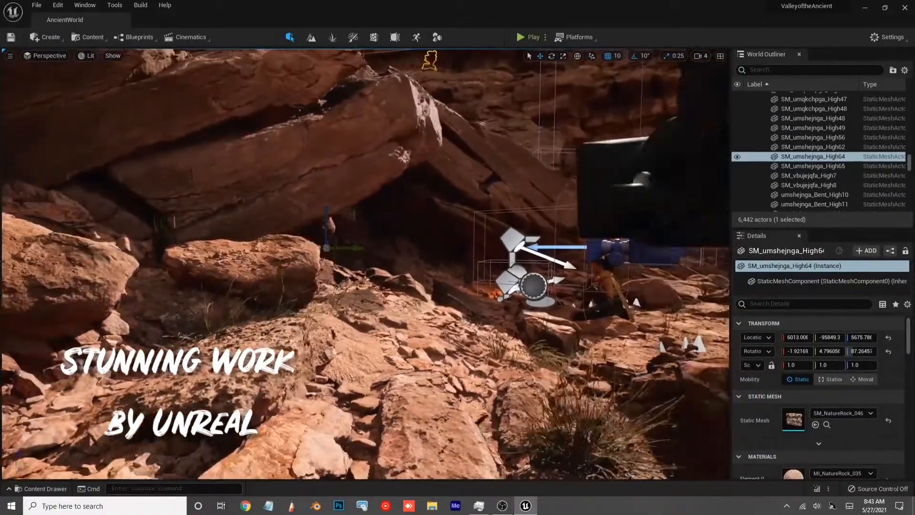
key(d)
key(w)
key(s)
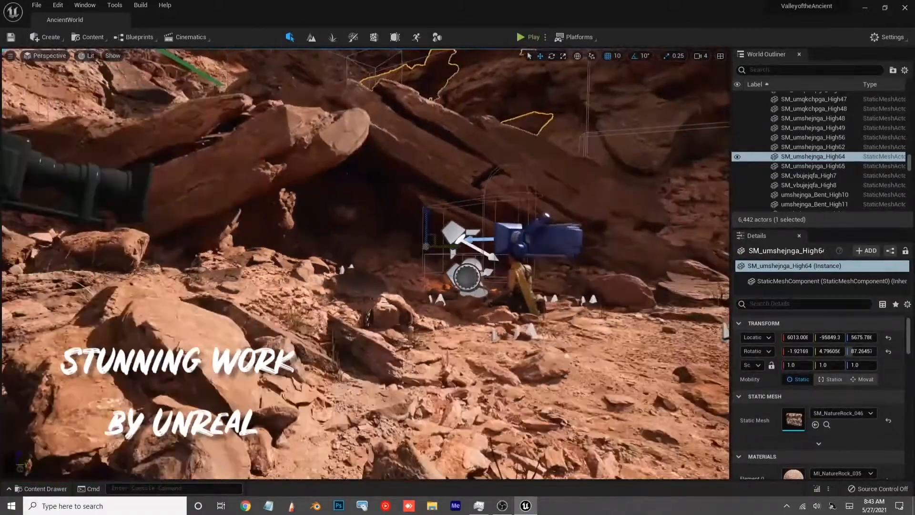
key(w)
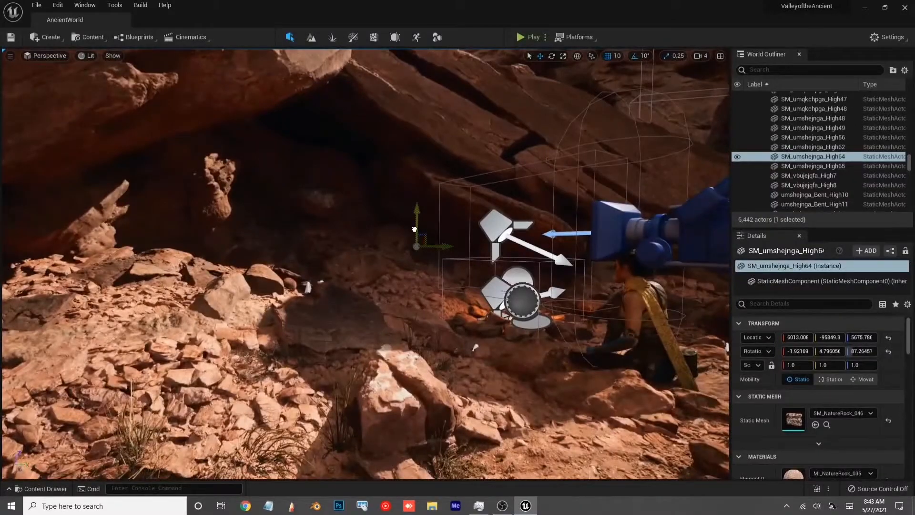
right_drag(414, 228, 414, 286)
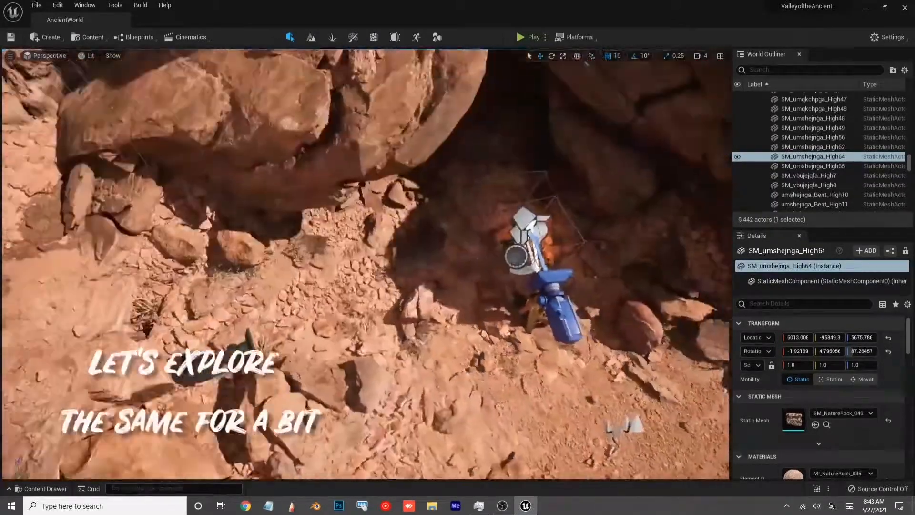
right_drag(361, 164, 361, 102)
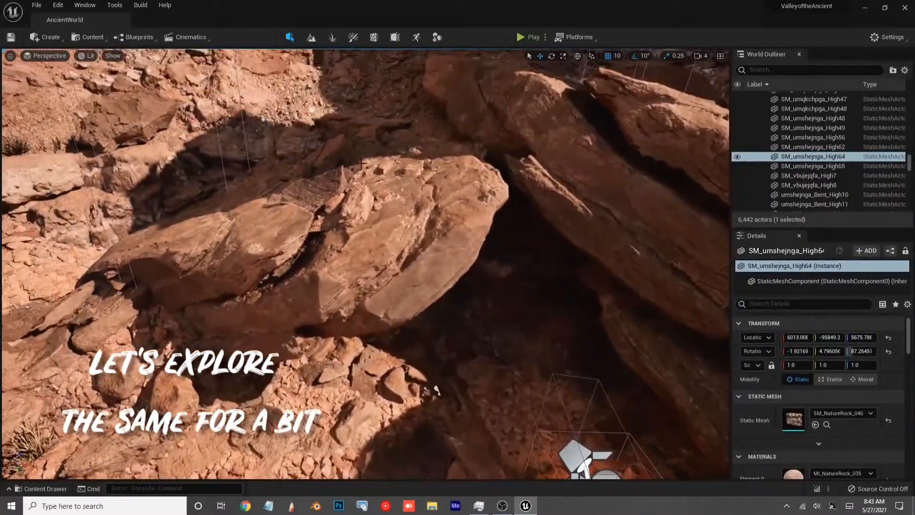
- Move the scree piece MASS_Scree_S_01_BP55 on the cave boulder to about X 4286 and Z 5973
click(361, 224)
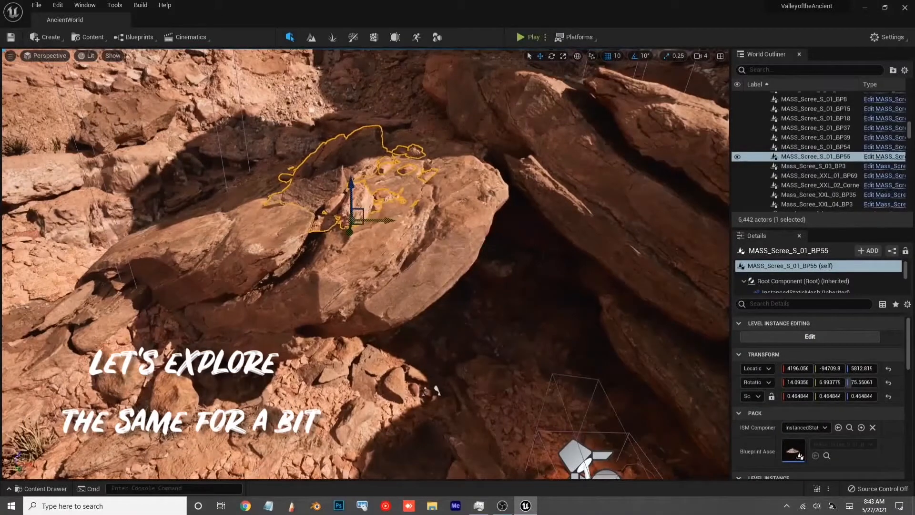
drag(271, 222, 181, 214)
key(f)
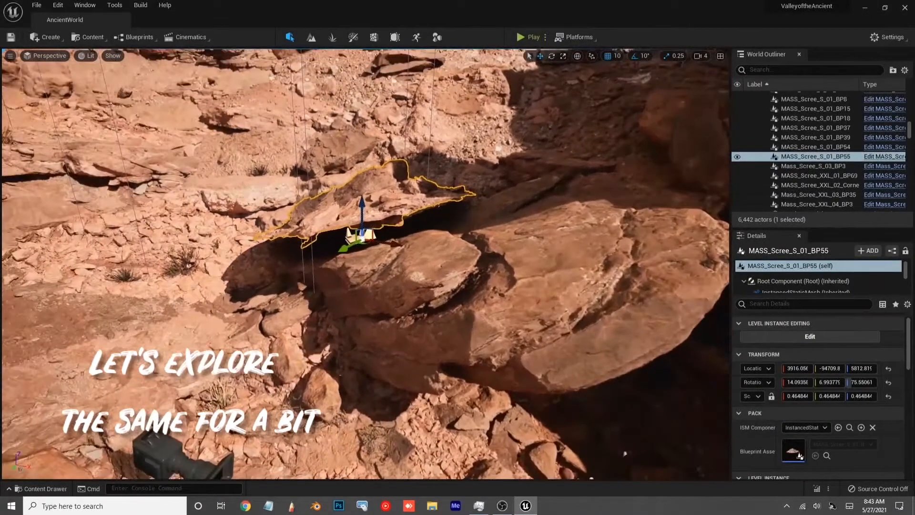
drag(362, 200, 360, 114)
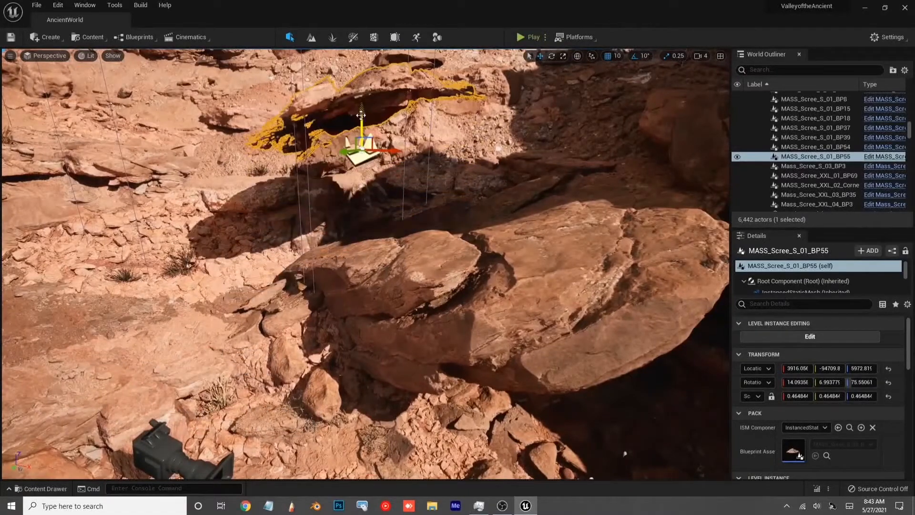
drag(384, 150, 643, 191)
- Move the large slab over the campfire to about X 5101 and pull the rock beneath it out in front of the cave
right_drag(642, 191, 677, 243)
right_drag(402, 186, 402, 182)
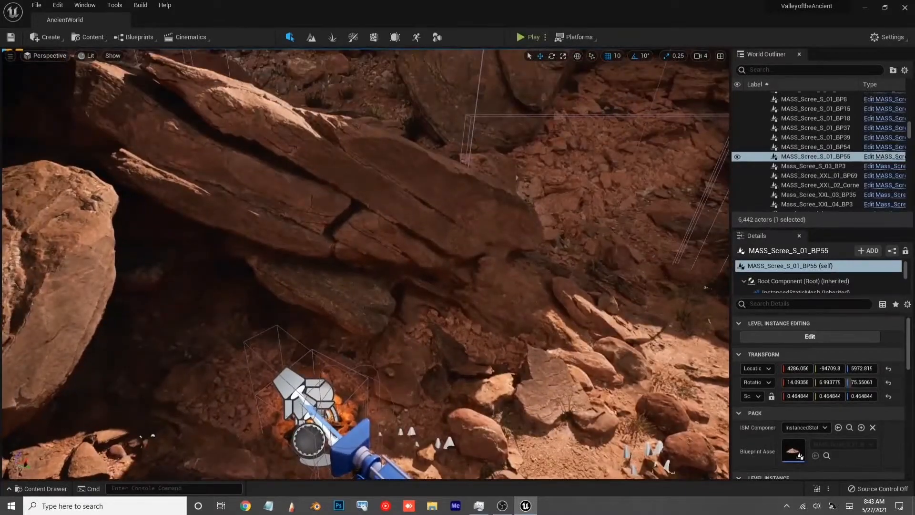
click(402, 182)
drag(387, 259, 421, 221)
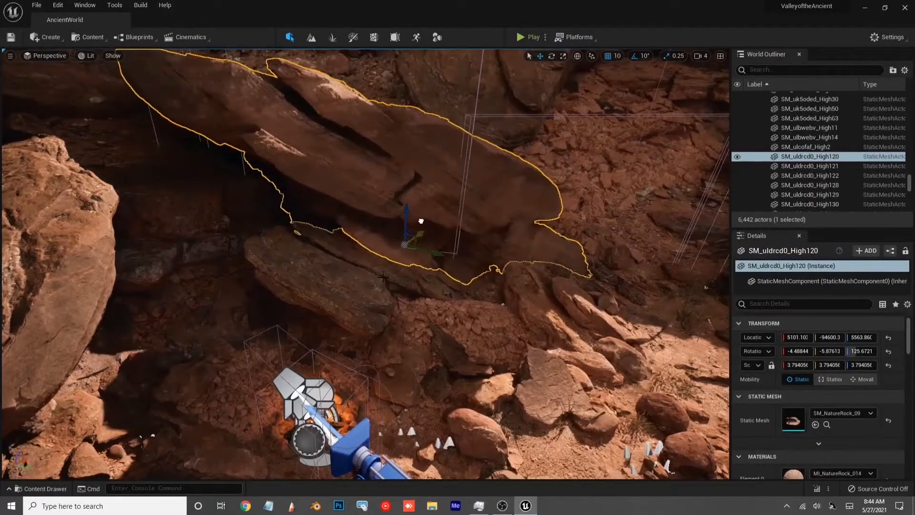
right_drag(420, 221, 465, 252)
click(302, 290)
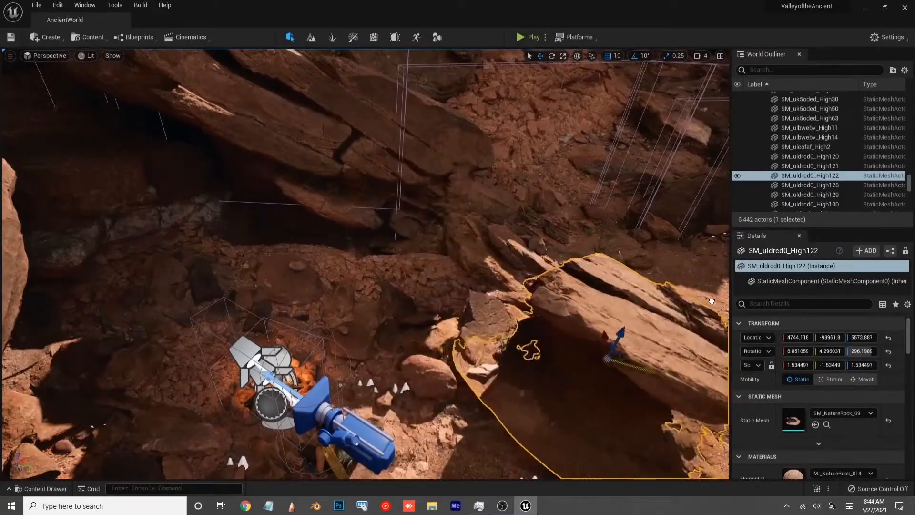
- Raise the viewport camera speed to 6 and fly out for an overview of the whole canyon landscape
right_drag(524, 273, 275, 223)
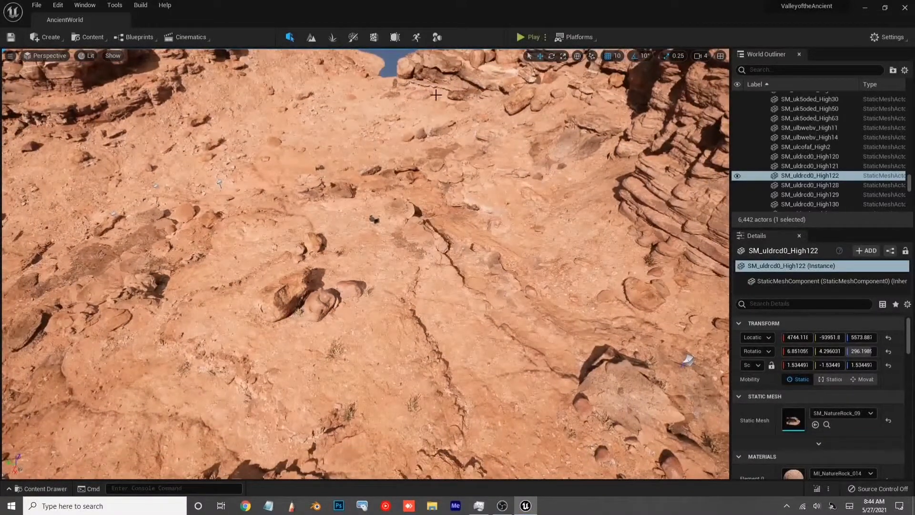
click(702, 55)
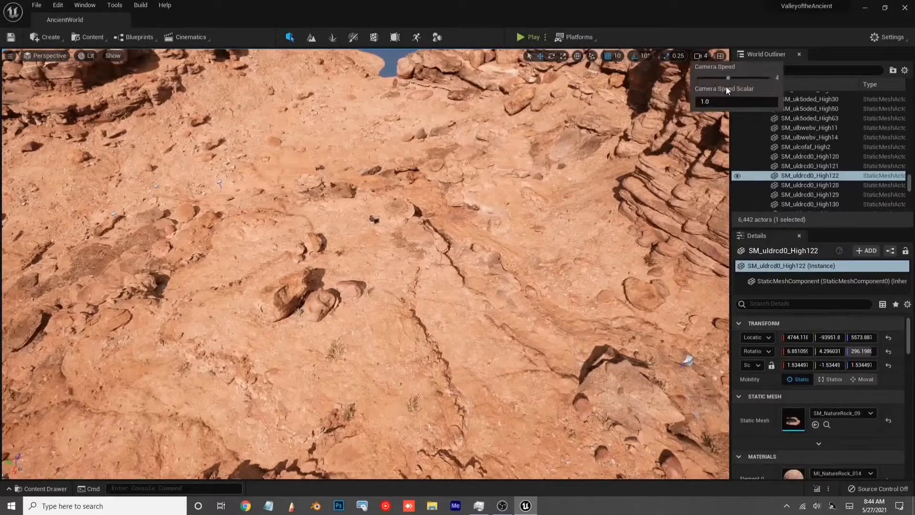
right_drag(501, 171, 484, 129)
key(s)
key(w)
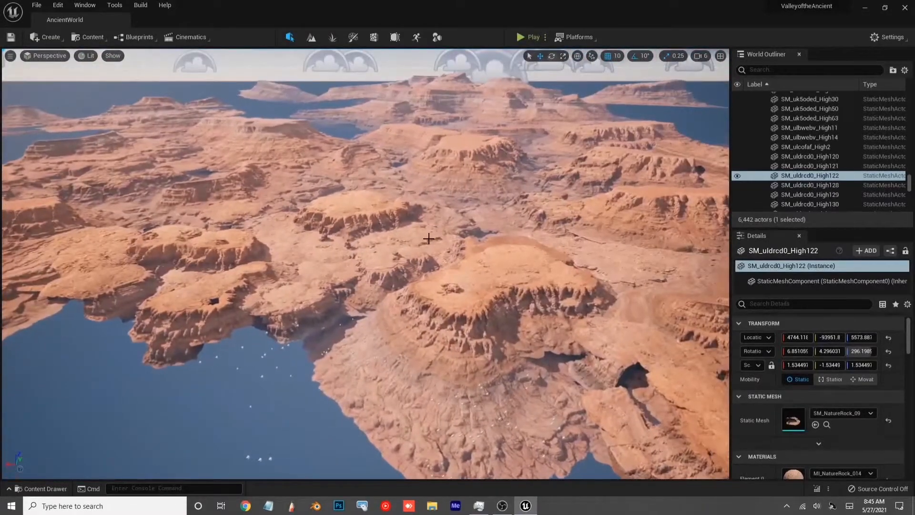
- Select the ground patch MASS_Ground_L_03_BP389 below the mesa, focus on it and inspect the surrounding terrain
right_click(428, 240)
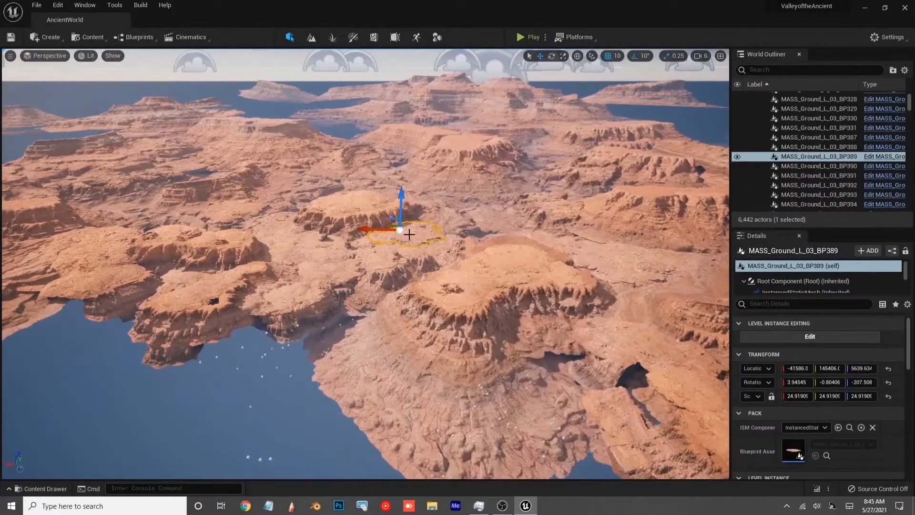
click(418, 232)
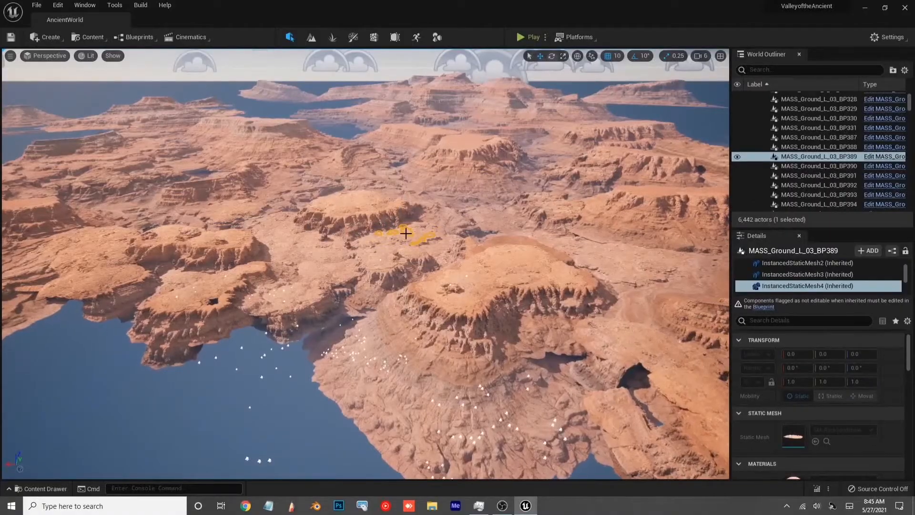
key(f)
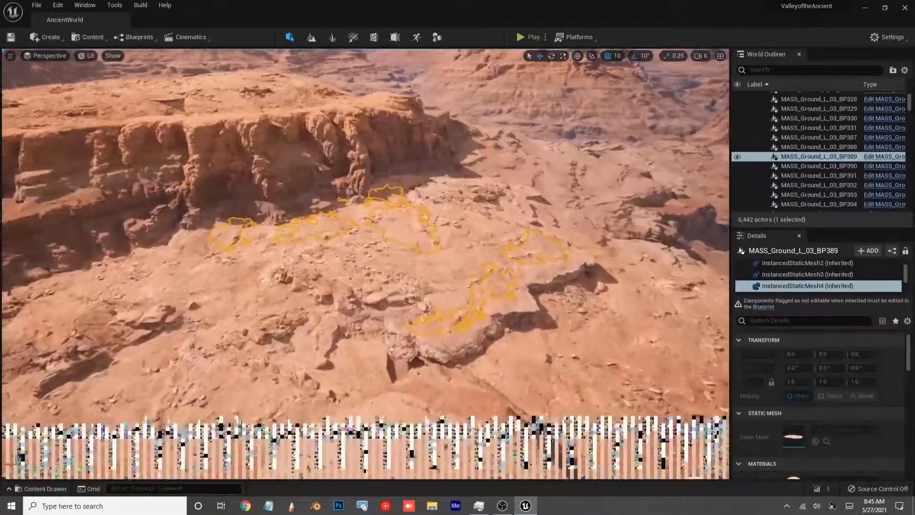
right_drag(338, 182, 337, 182)
click(338, 182)
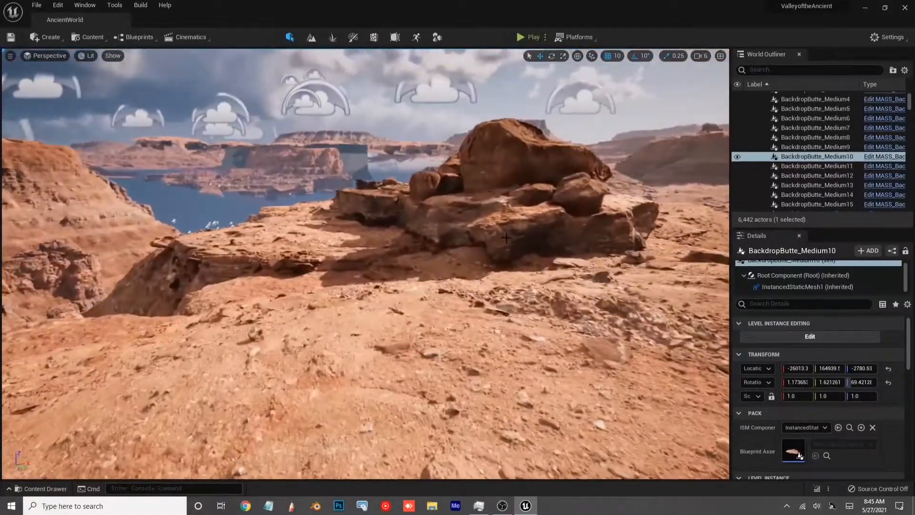
- Raise the large boulder formation MASS_Boulders_L_04_BP29 high above the plateau, to about Z 10332
click(482, 194)
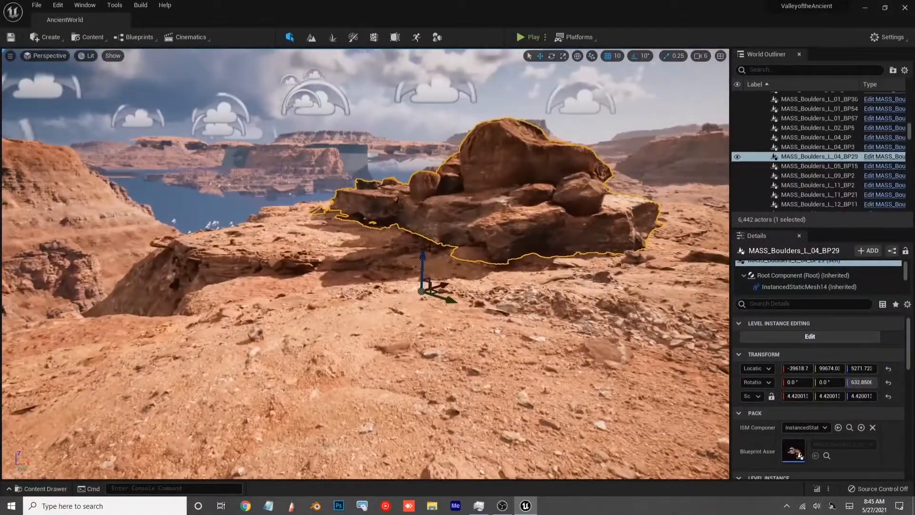
drag(425, 258, 430, 66)
right_drag(378, 164, 377, 164)
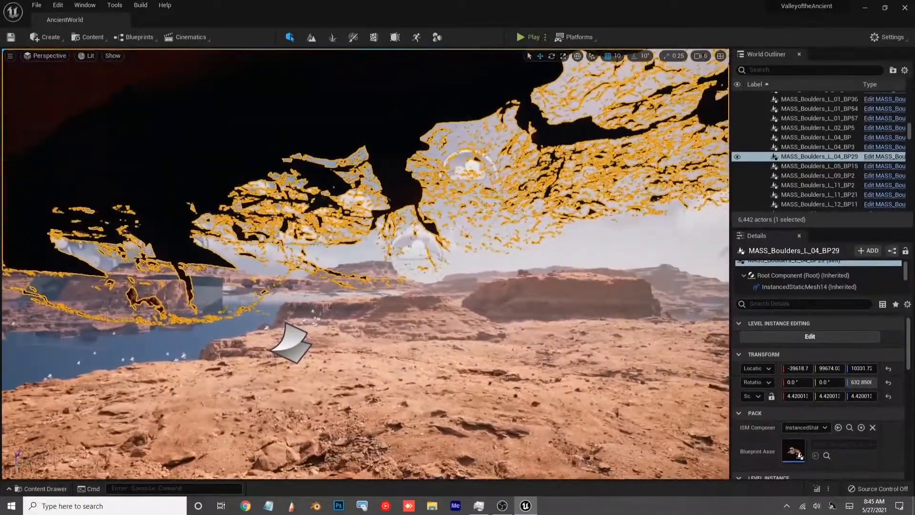
- Select the cloud mask generator in the sky and survey the raised boulders and canyon terrain
click(559, 251)
key(f)
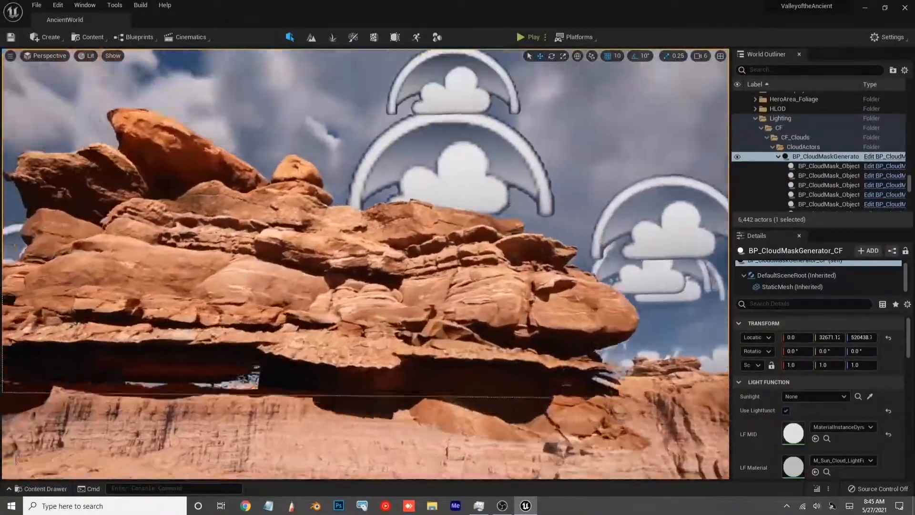
right_drag(378, 164, 378, 164)
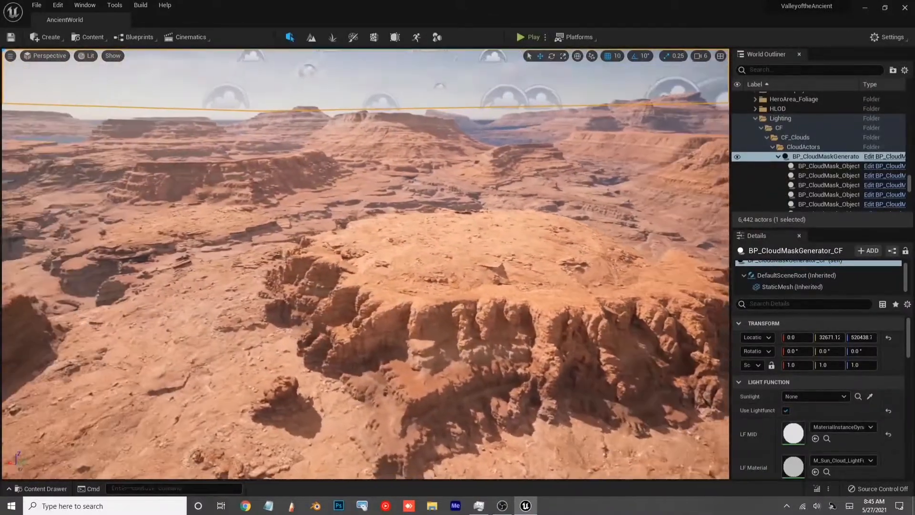
right_drag(554, 250, 555, 250)
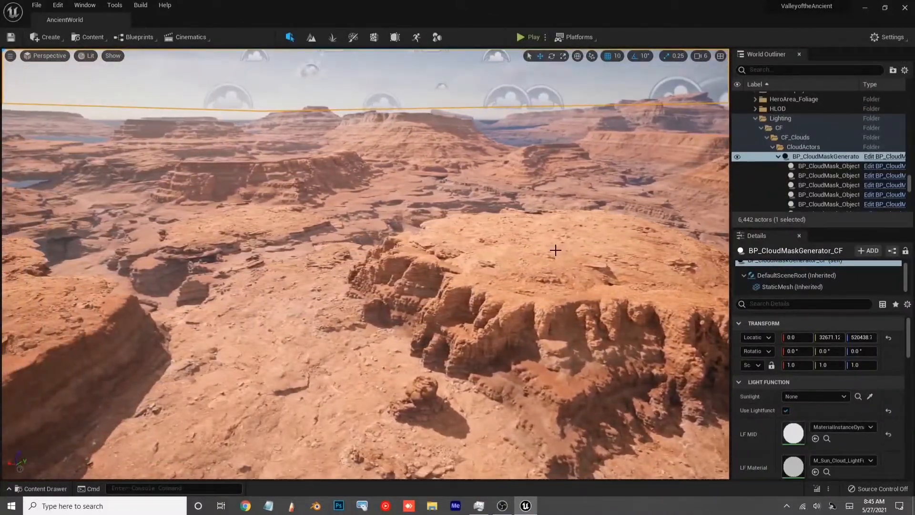